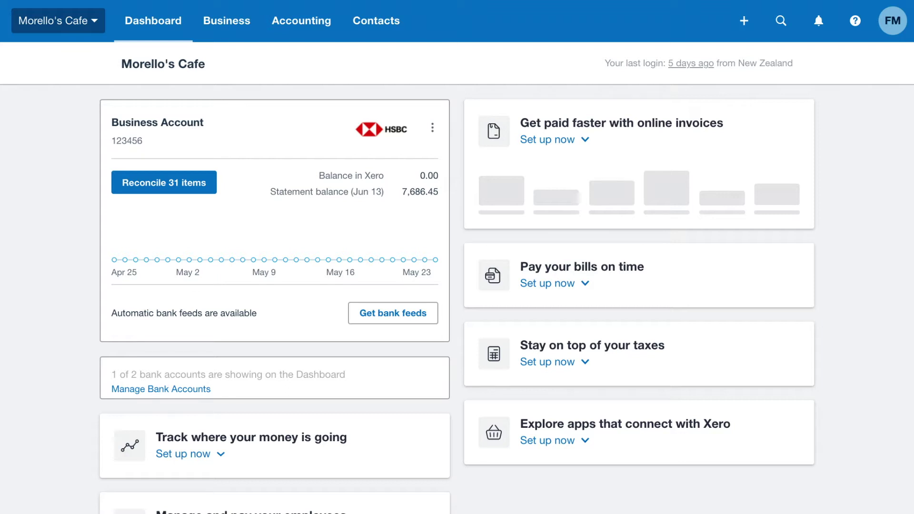
Expand the 'Track where your money is going' card on the Morello's Cafe dashboard
scroll(457, 257, "down", 3)
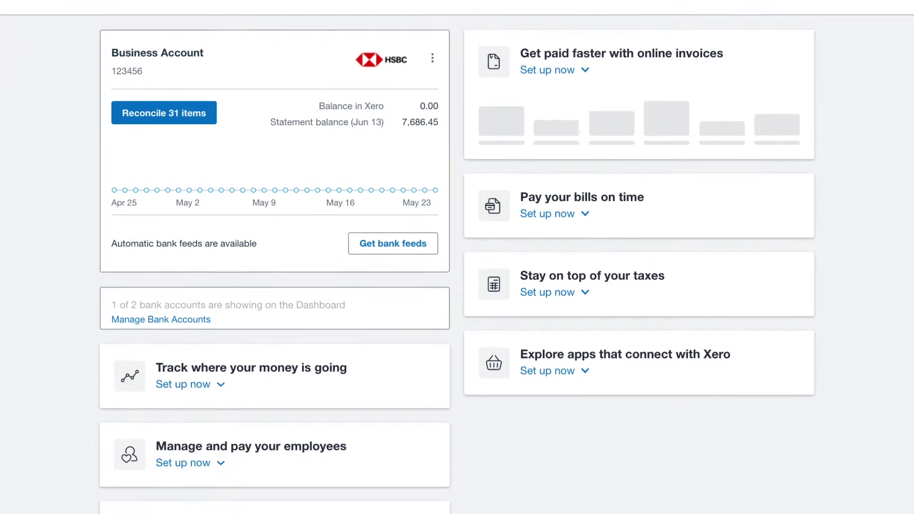
scroll(452, 252, "down", 1)
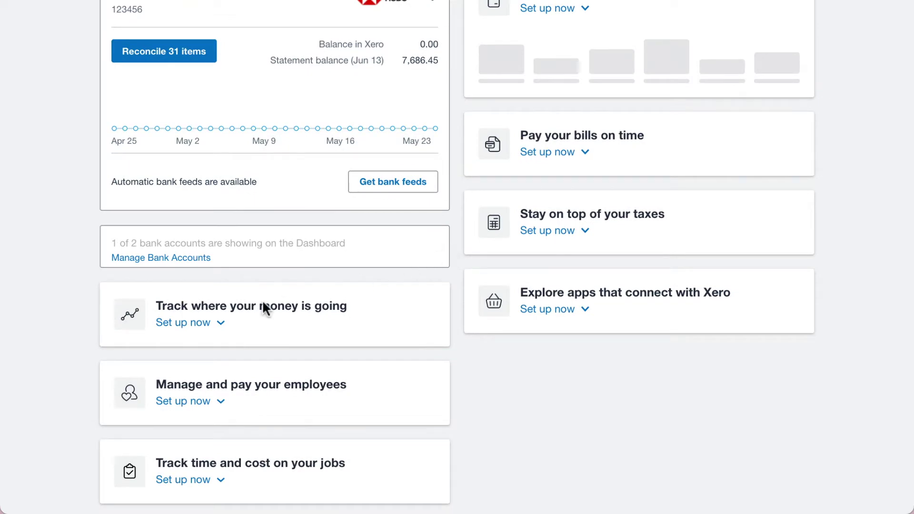
left_click(190, 323)
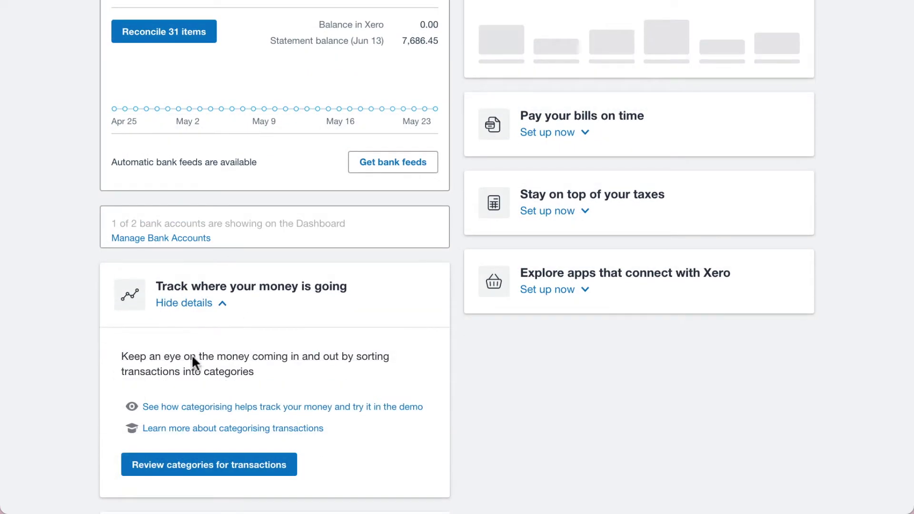
Open the transaction categories review and switch to the Expenses account list
left_click(204, 467)
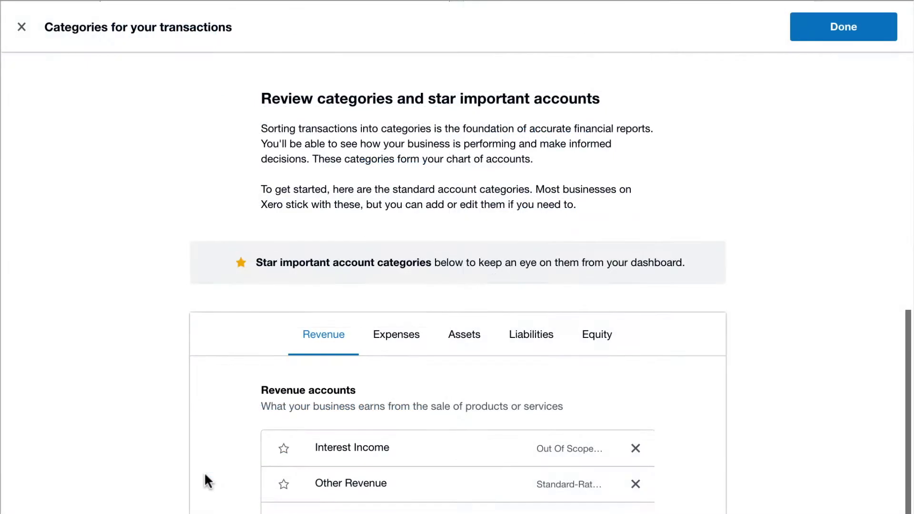
scroll(205, 476, "down", 1)
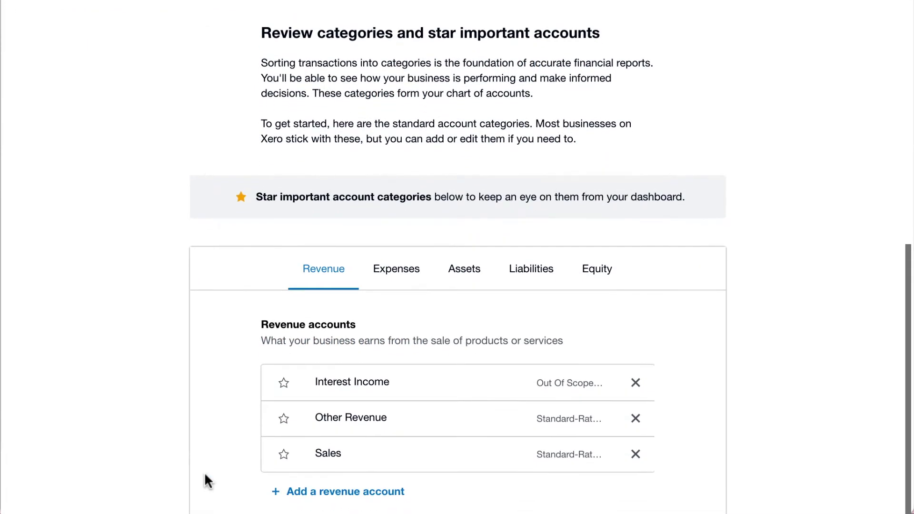
left_click(397, 276)
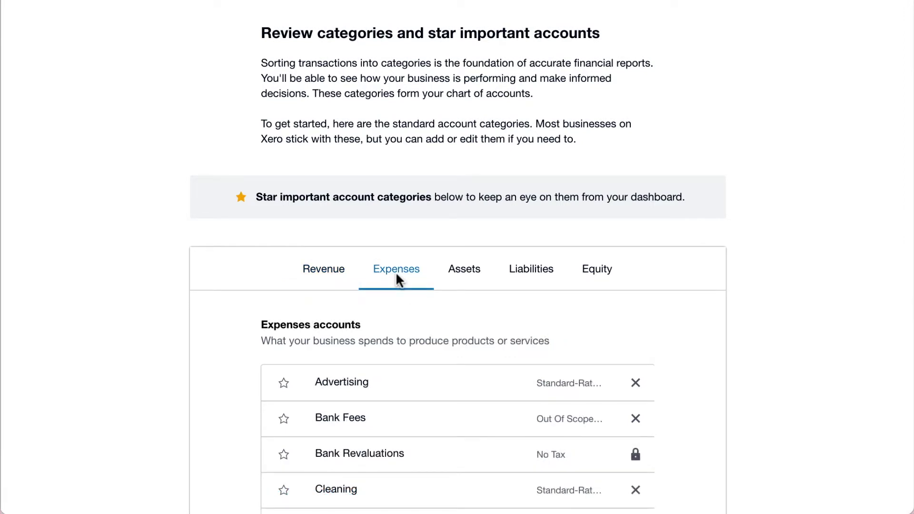
Rename the Advertising expense account (code 400) to 'Online Advertising'
left_click(340, 381)
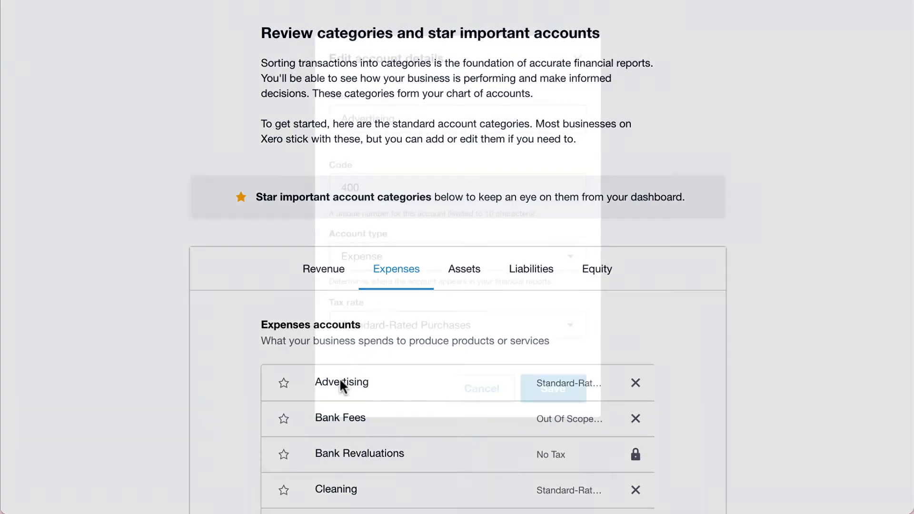
left_click(398, 118)
type("Online")
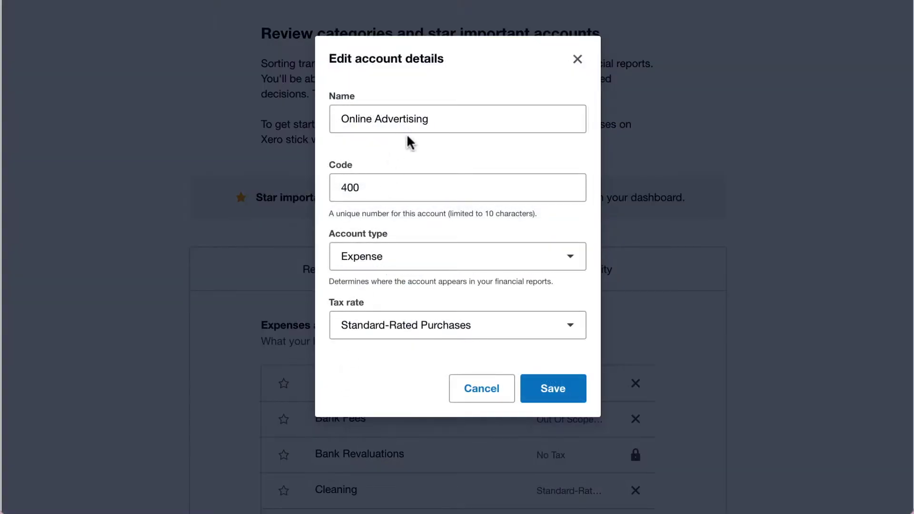
left_click(553, 390)
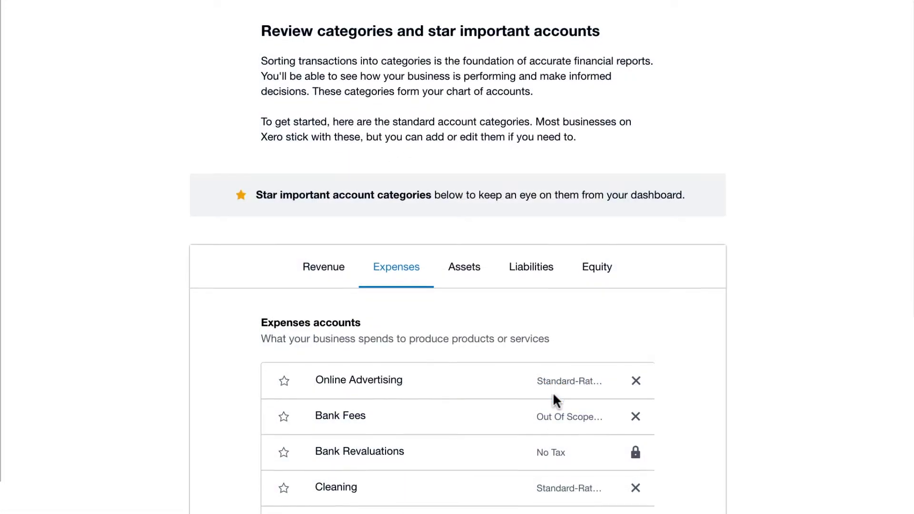
scroll(553, 392, "down", 13)
scroll(555, 399, "down", 8)
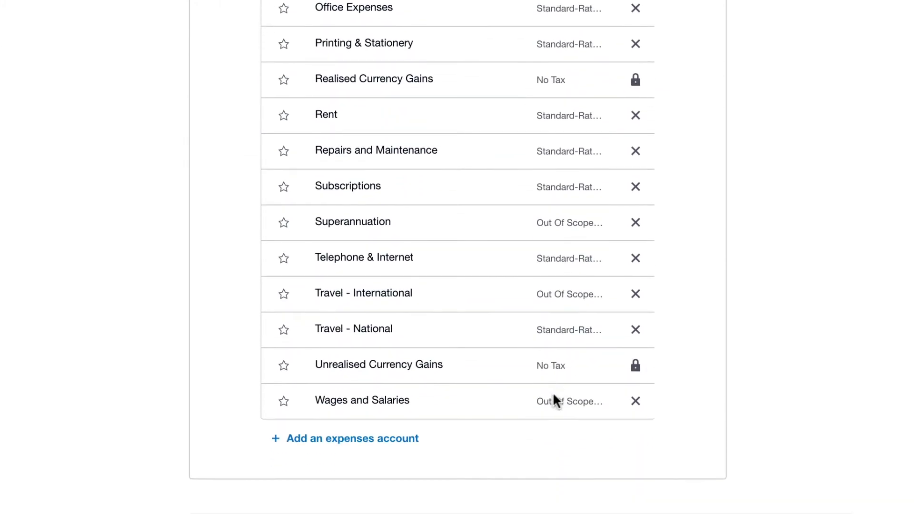
Archive Travel - International and add Staff Amenities expense account, code 965, Exempt Purchases
left_click(636, 295)
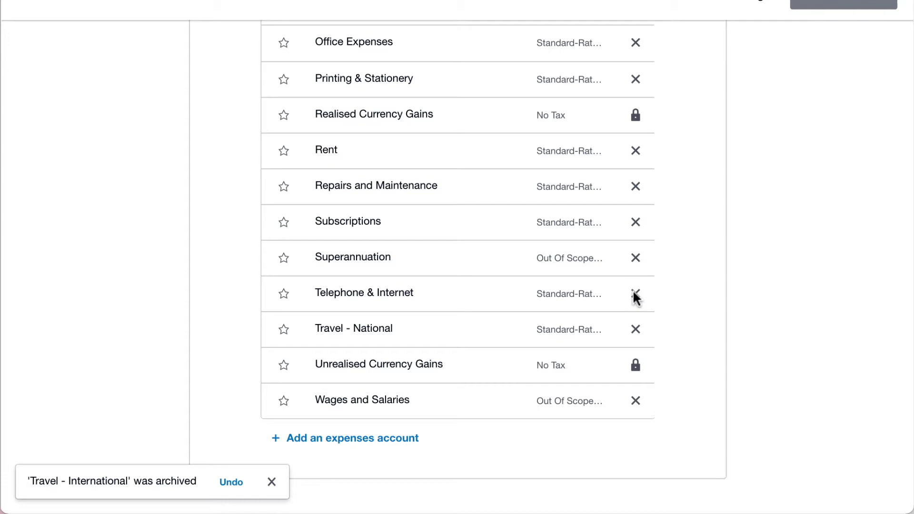
left_click(330, 437)
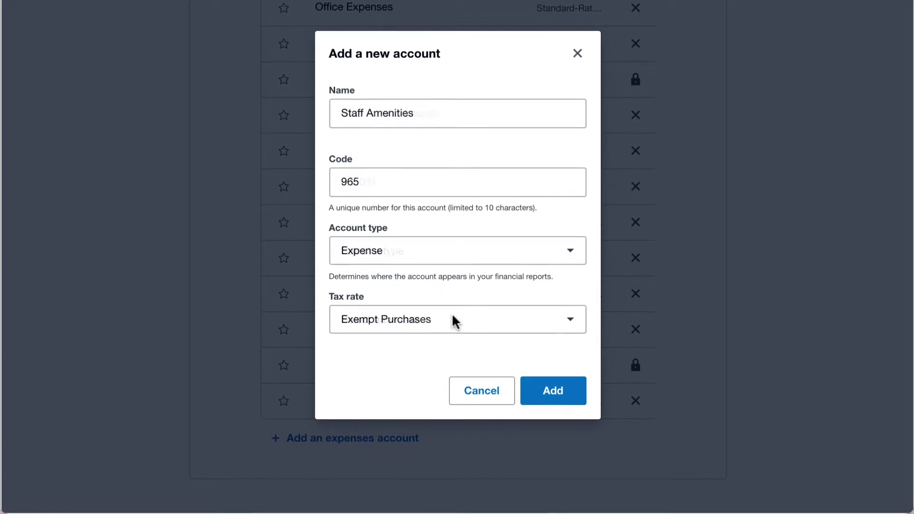
left_click(544, 392)
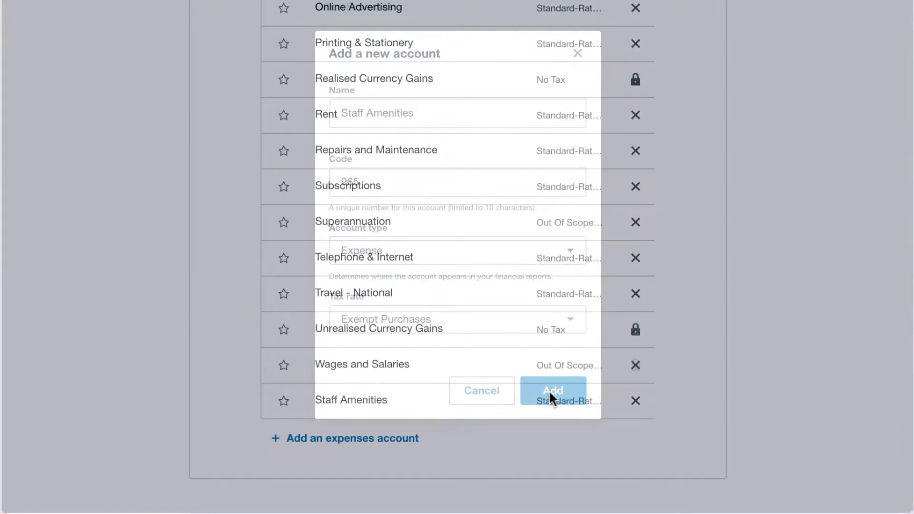
Finish the category review with Done, returning to the Morello's Cafe dashboard
scroll(551, 399, "up", 8)
scroll(550, 393, "up", 10)
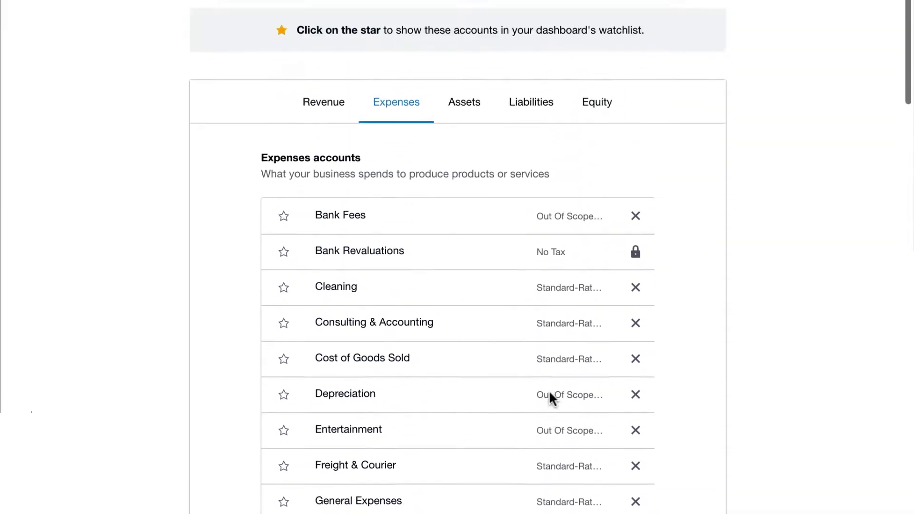
left_click(843, 29)
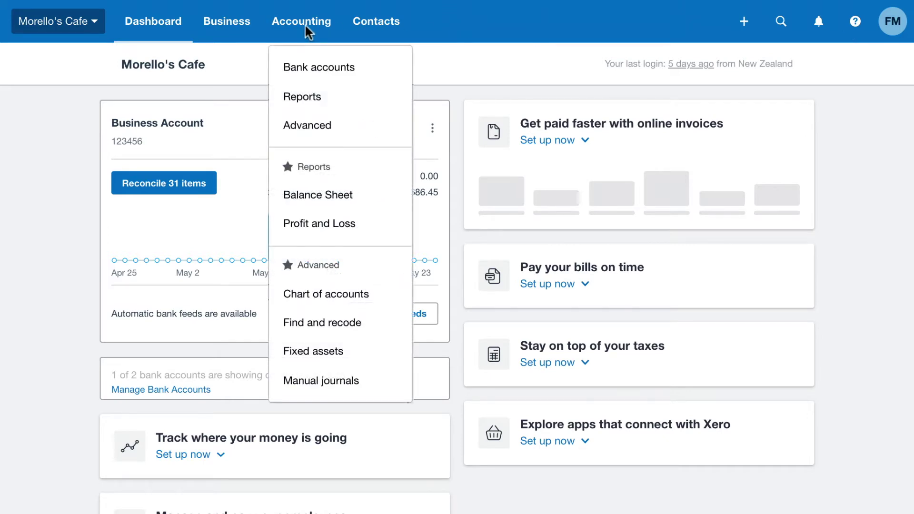
In the Chart of accounts, tick and untick 400 Advertising, then start an Import
left_click(306, 295)
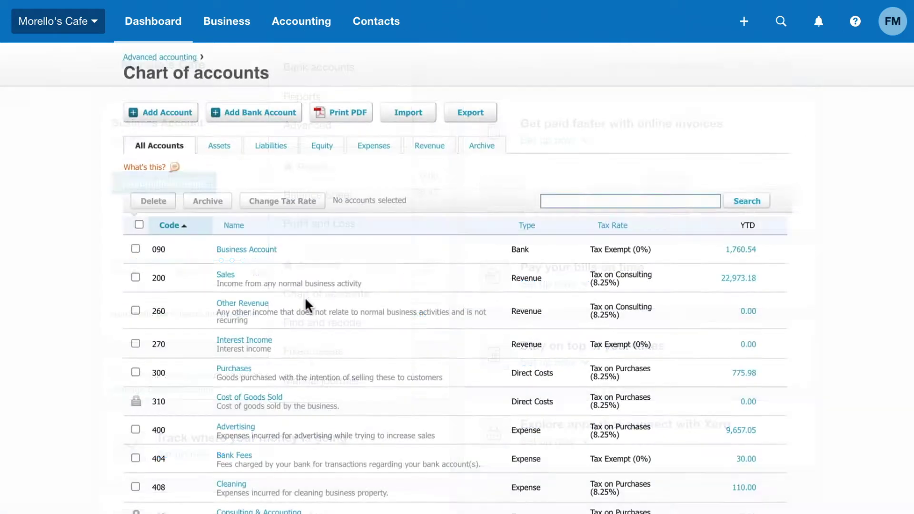
scroll(305, 300, "down", 2)
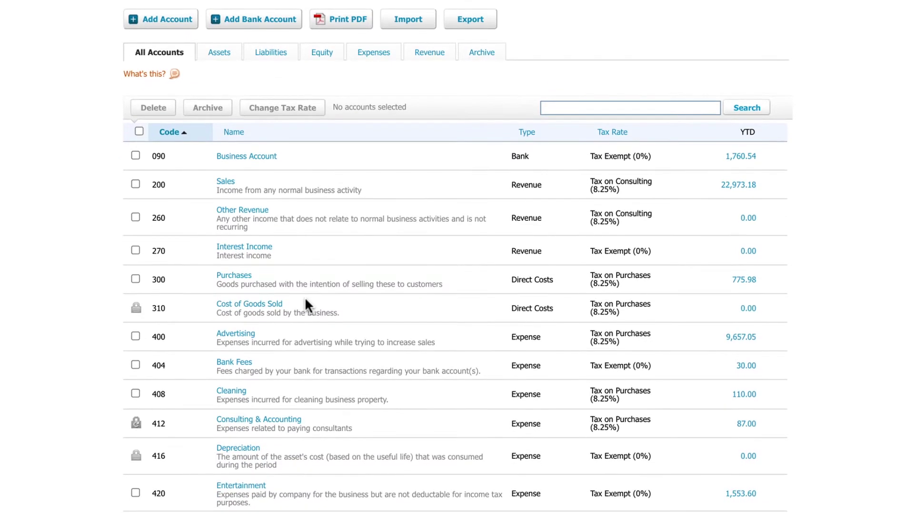
scroll(305, 296, "up", 1)
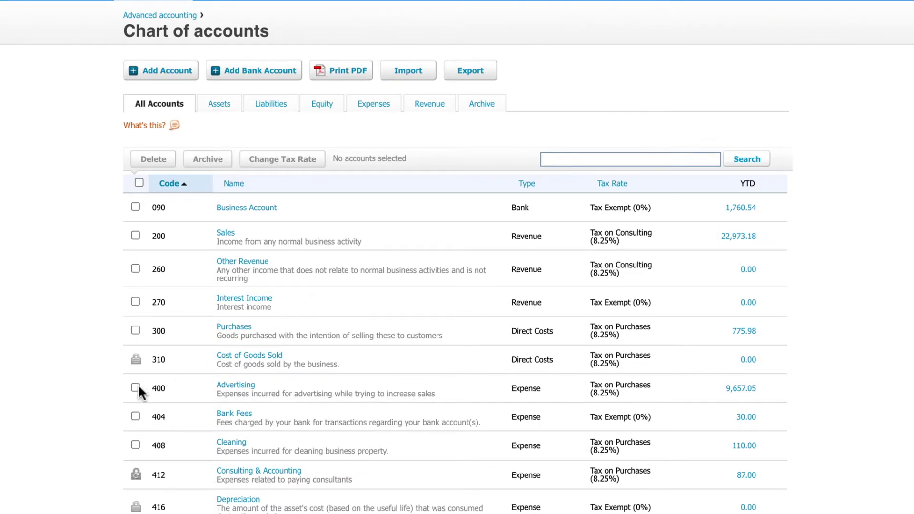
left_click(136, 388)
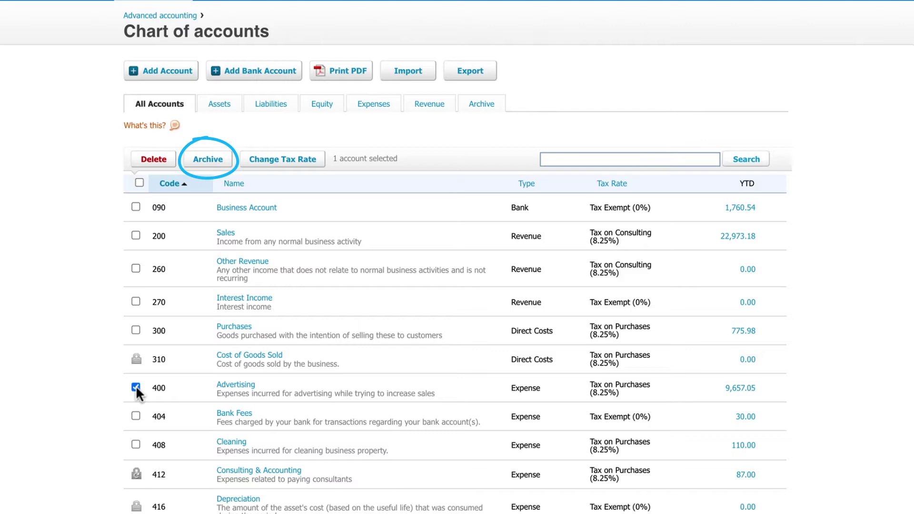
left_click(136, 387)
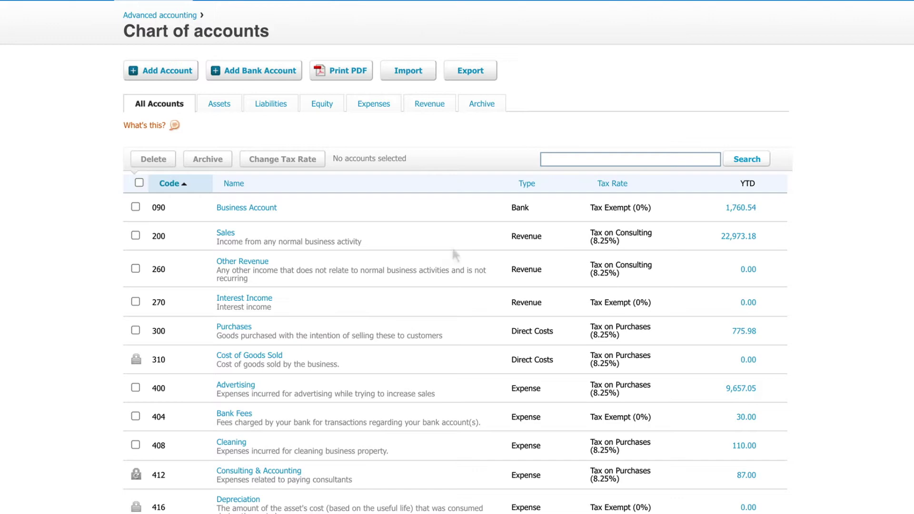
left_click(409, 73)
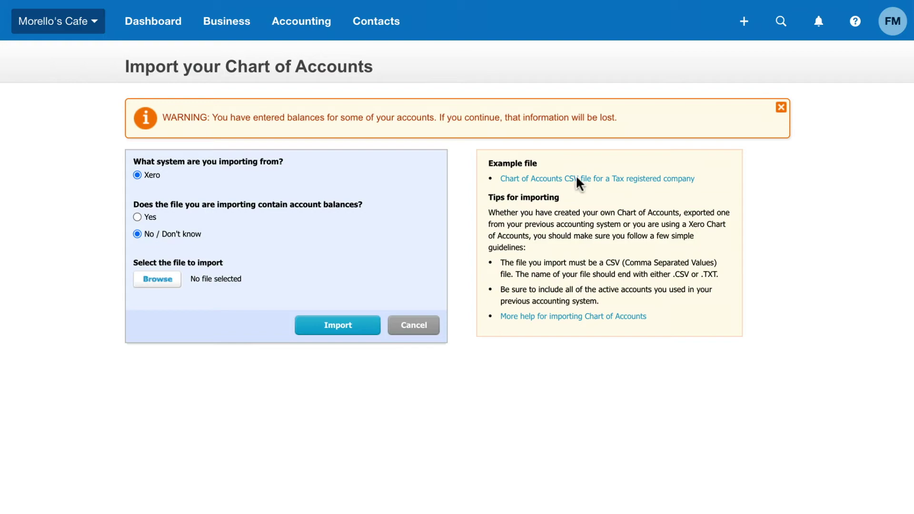
Open the 'ChartOfAccounts - previous system' spreadsheet in Google Sheets
left_click(581, 179)
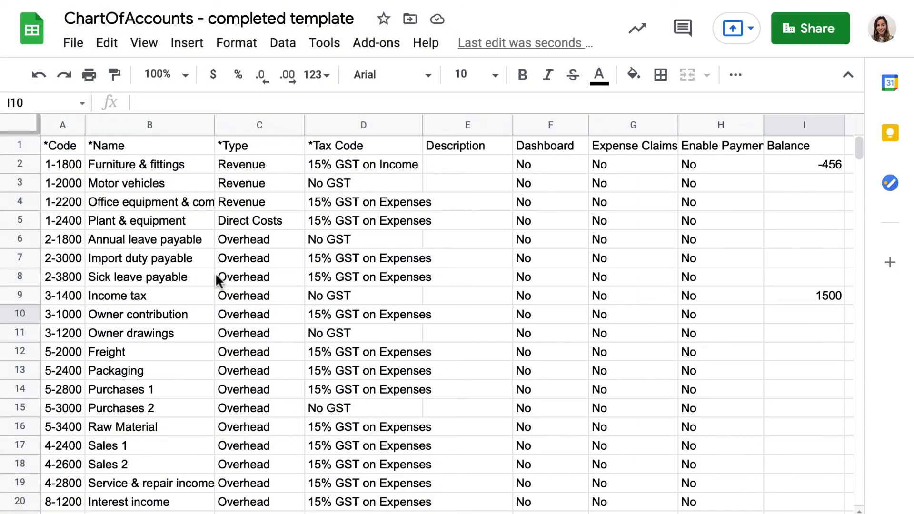
Bring up the download options for the completed chart of accounts template
left_click(77, 43)
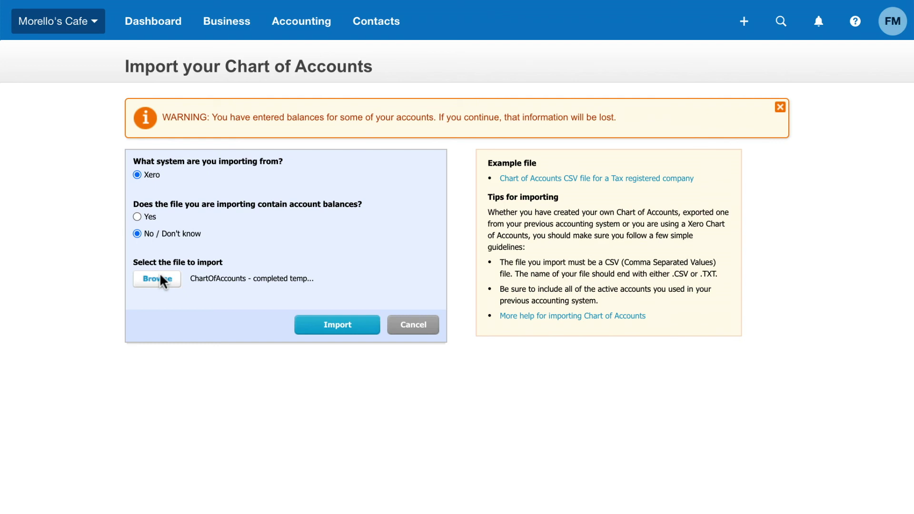
Import the completed template, producing a summary of 60 accounts
left_click(335, 329)
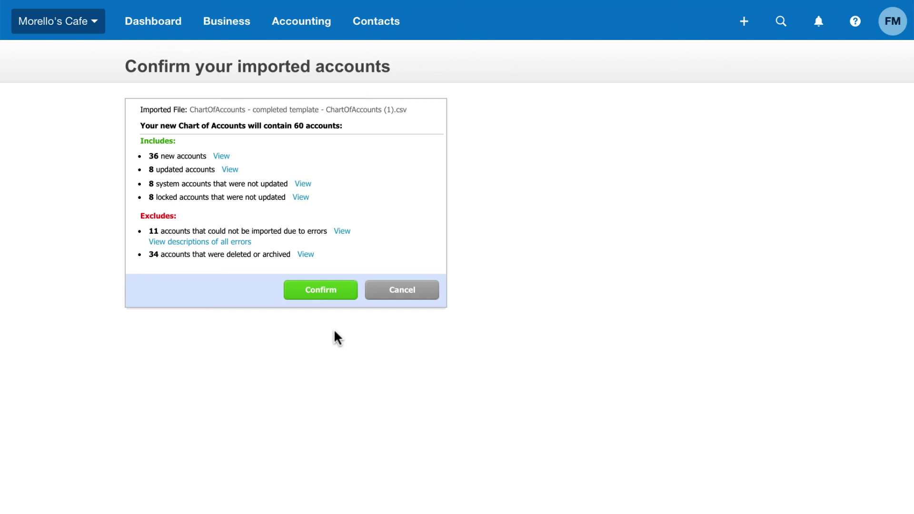
Confirm the imported accounts and review the new list, e.g. 1-1800 Furniture & fittings
left_click(321, 289)
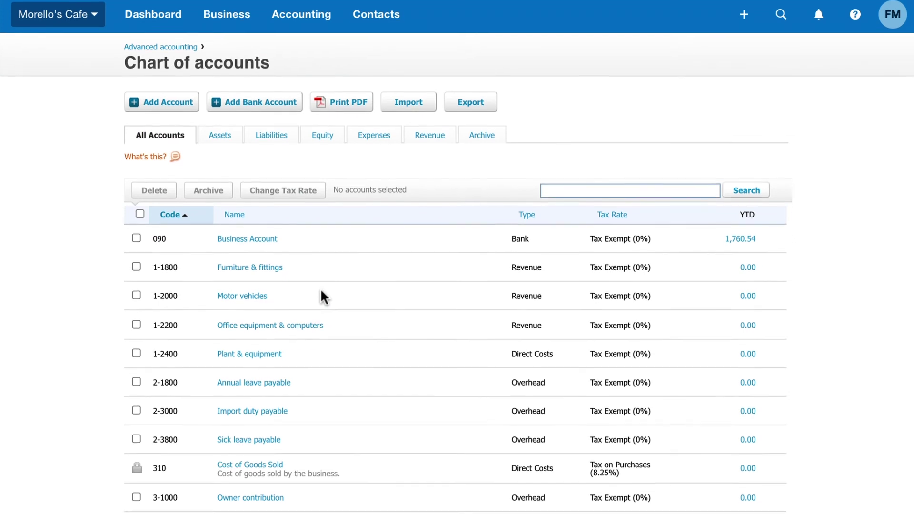
scroll(324, 296, "down", 2)
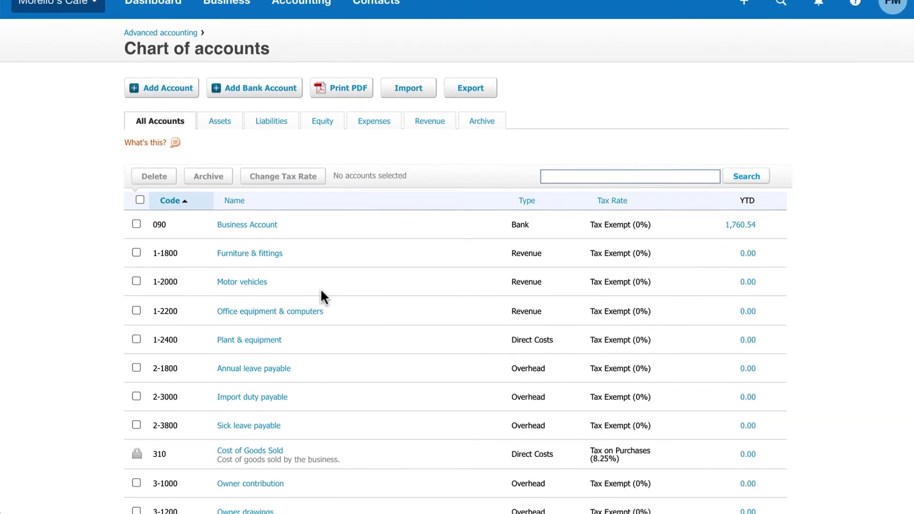
scroll(324, 296, "down", 1)
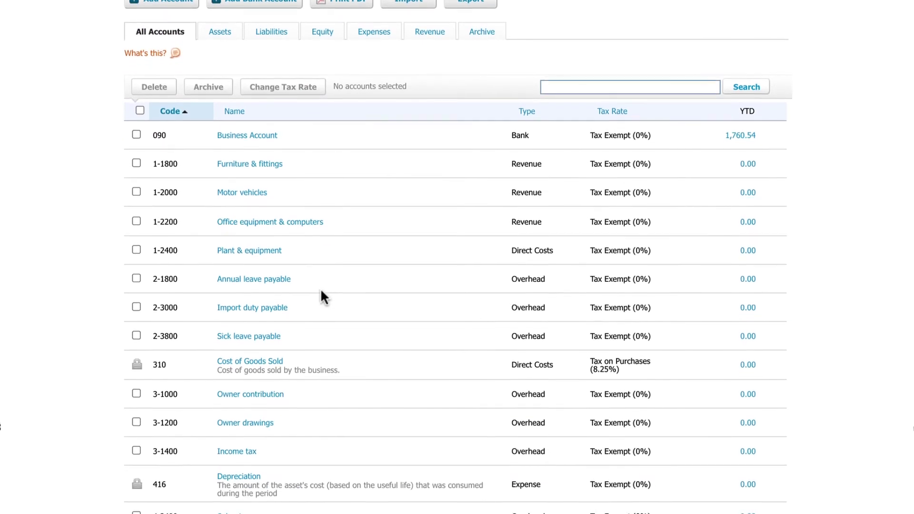
scroll(322, 291, "up", 3)
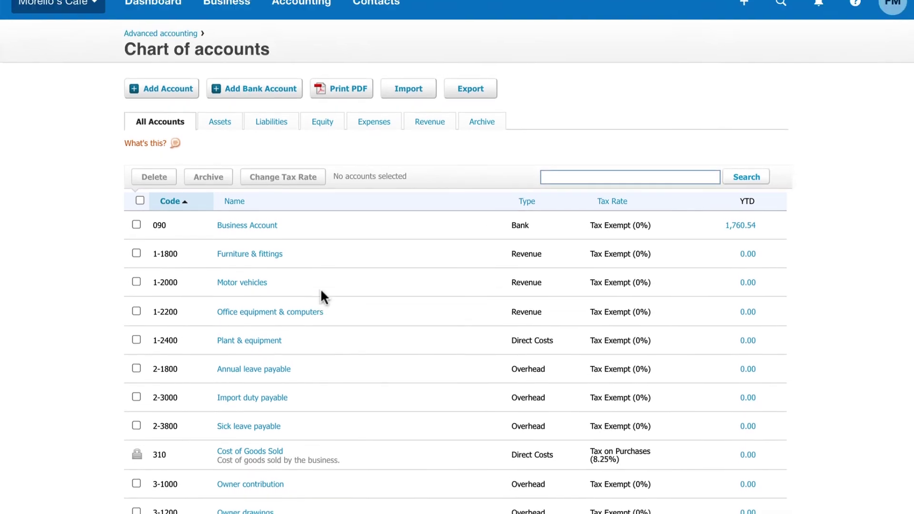
Save the 1 Jan–24 Feb 2021 conversion balances: Business Account 4,130.98, Furniture 456.00 credit, Income tax 1,500.00
left_click(301, 22)
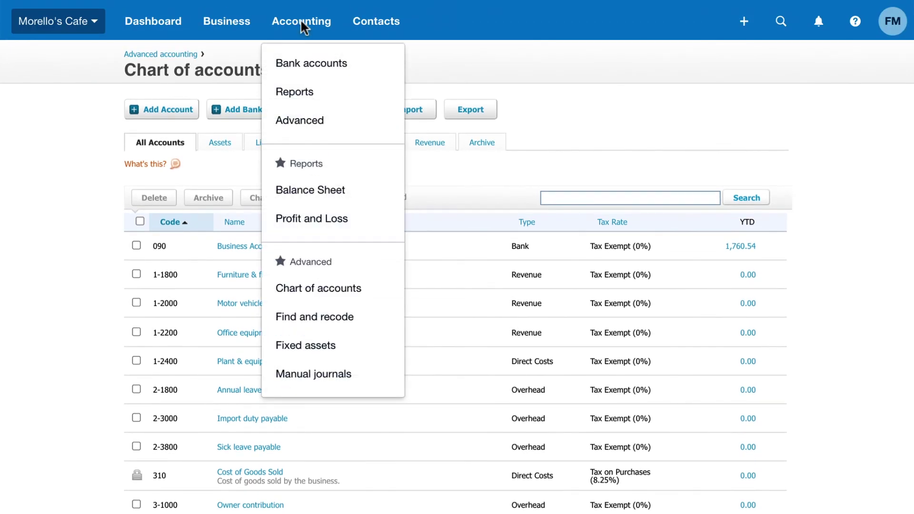
left_click(301, 118)
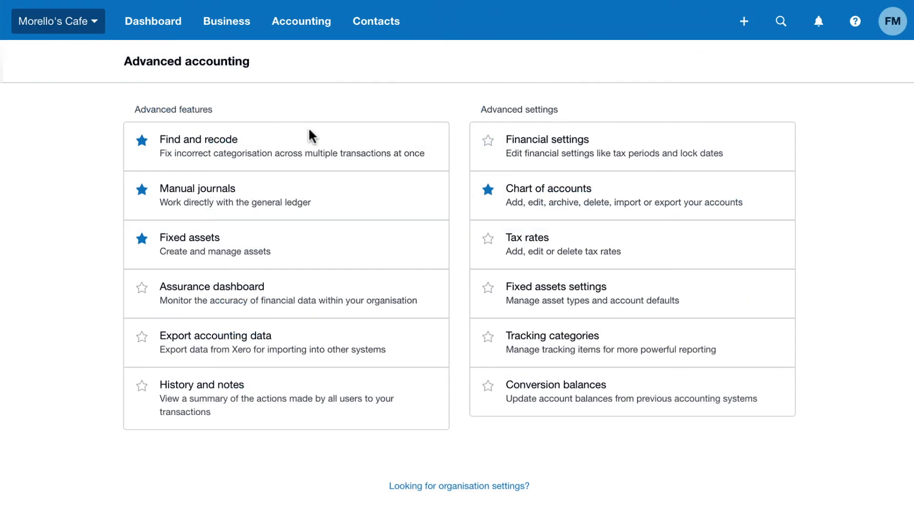
left_click(558, 388)
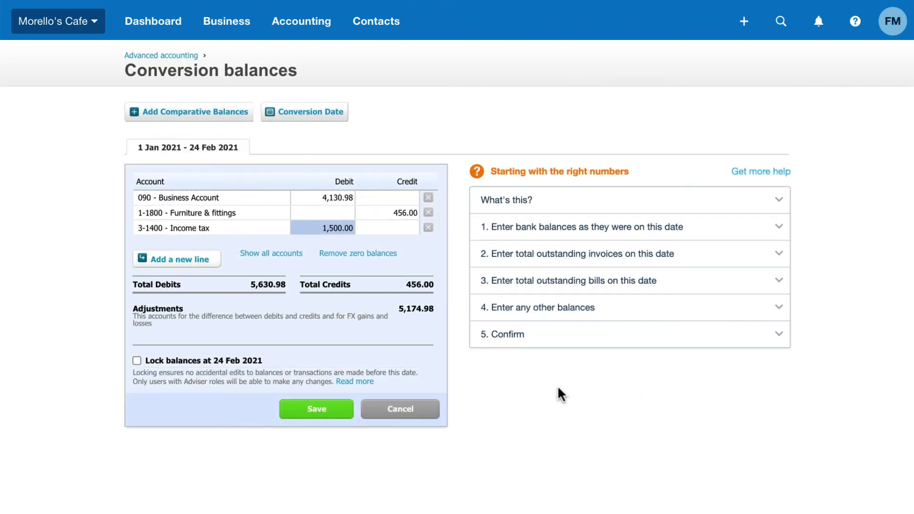
left_click(315, 409)
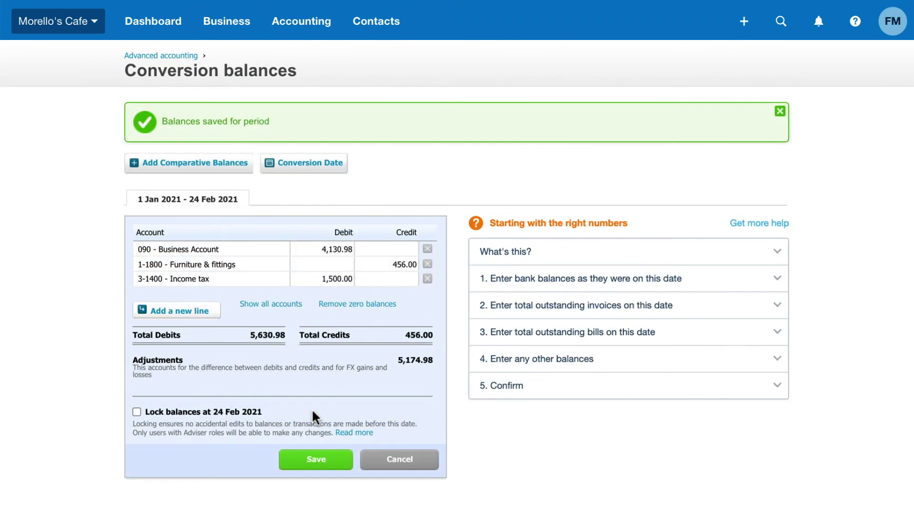